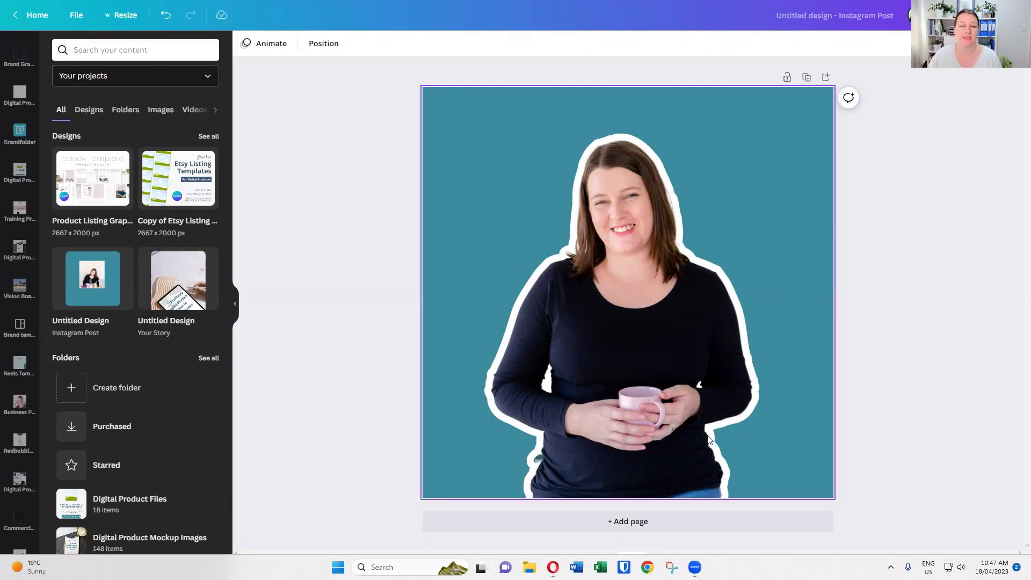
Step: Add a new page and swap its teal background for the dark blue brand colour
click(637, 523)
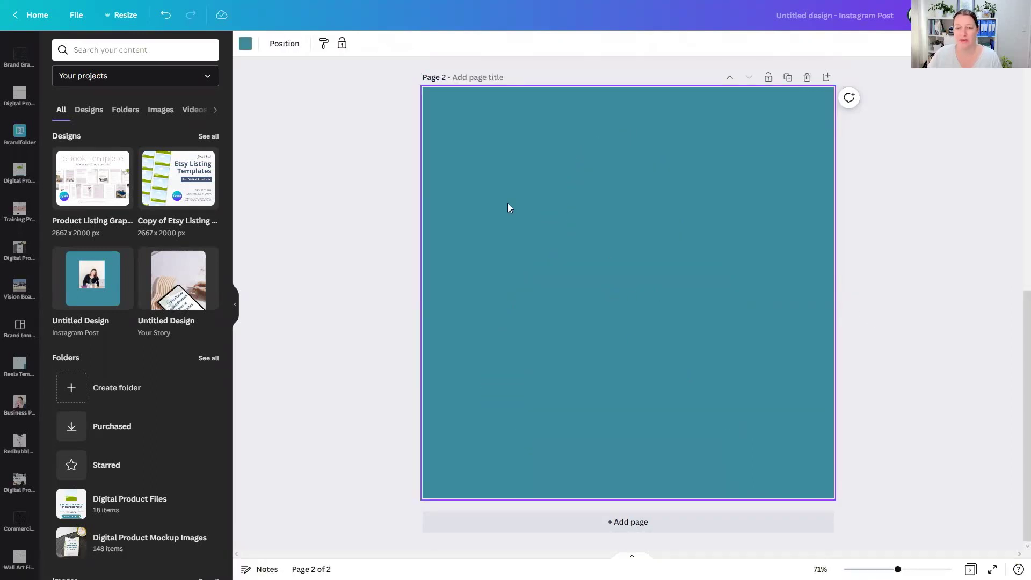
key(Delete)
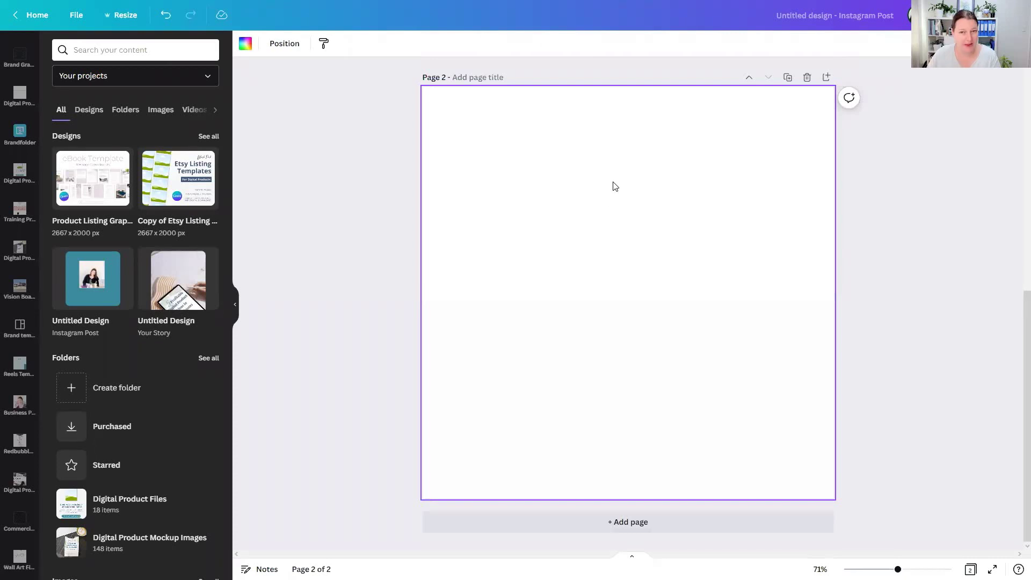
click(245, 43)
click(121, 189)
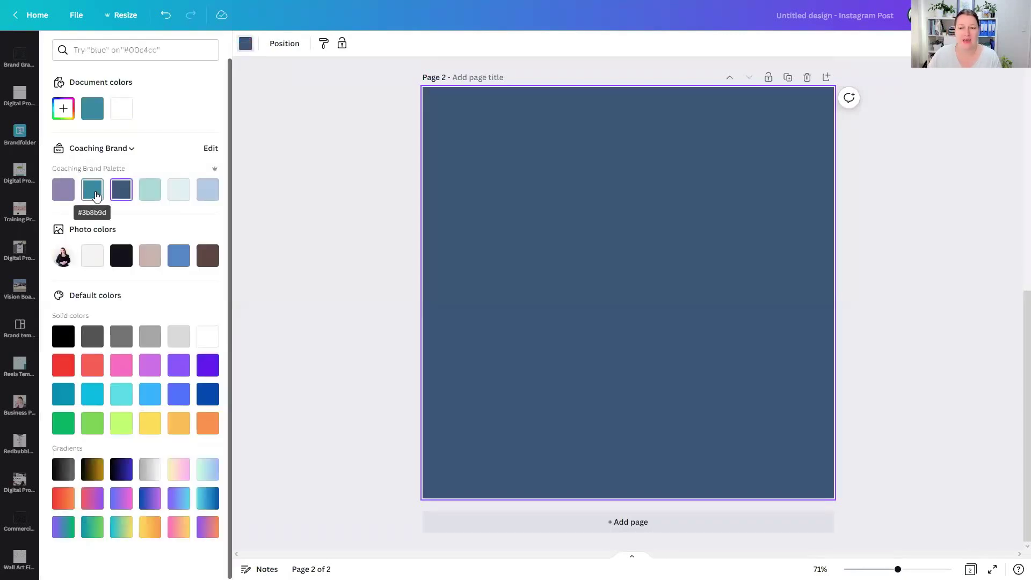
click(507, 227)
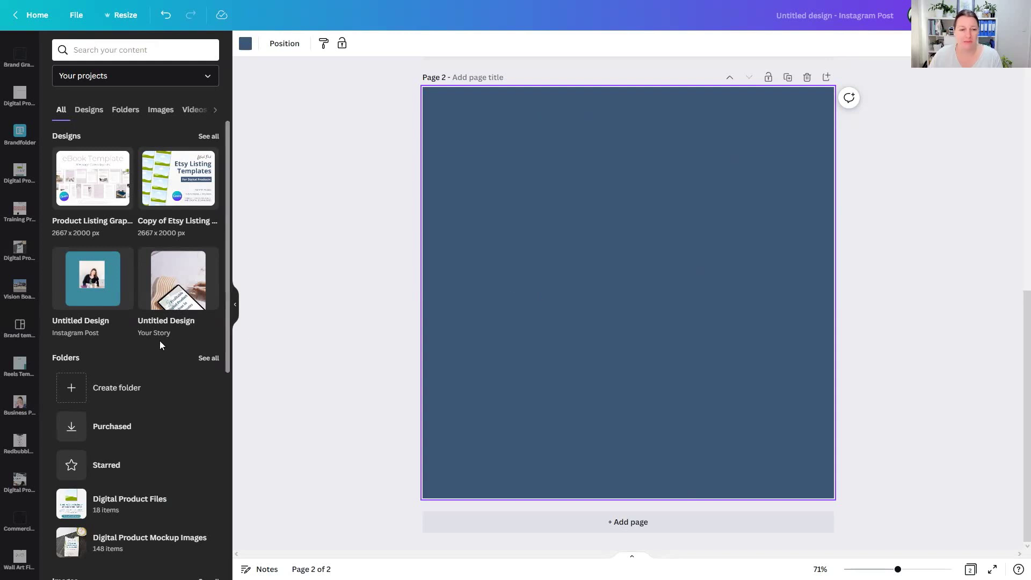
Step: Add the woman-holding-a-mug portrait from the Business Portraits folder to the page
click(20, 408)
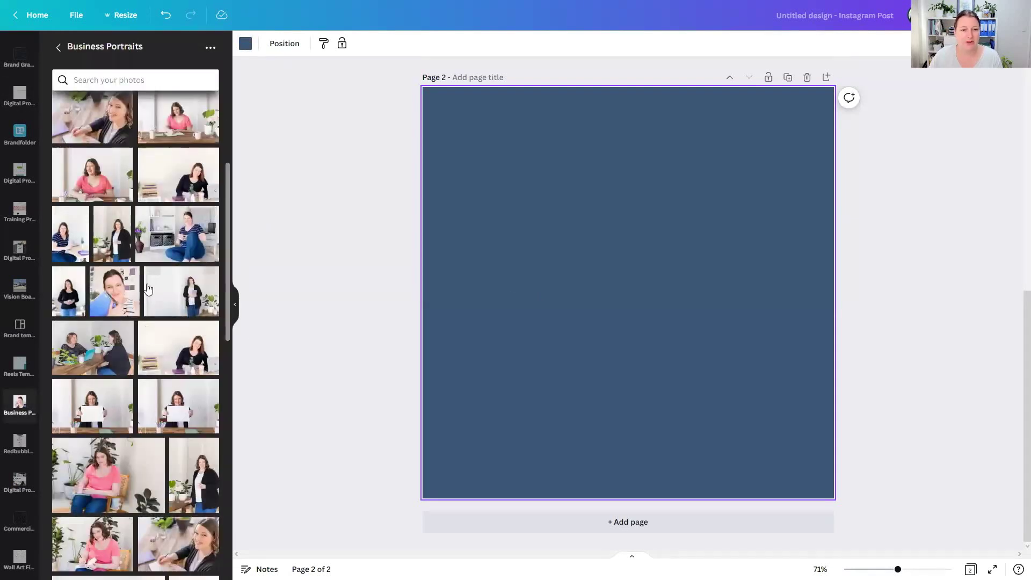
scroll(225, 322, up, 1)
click(69, 345)
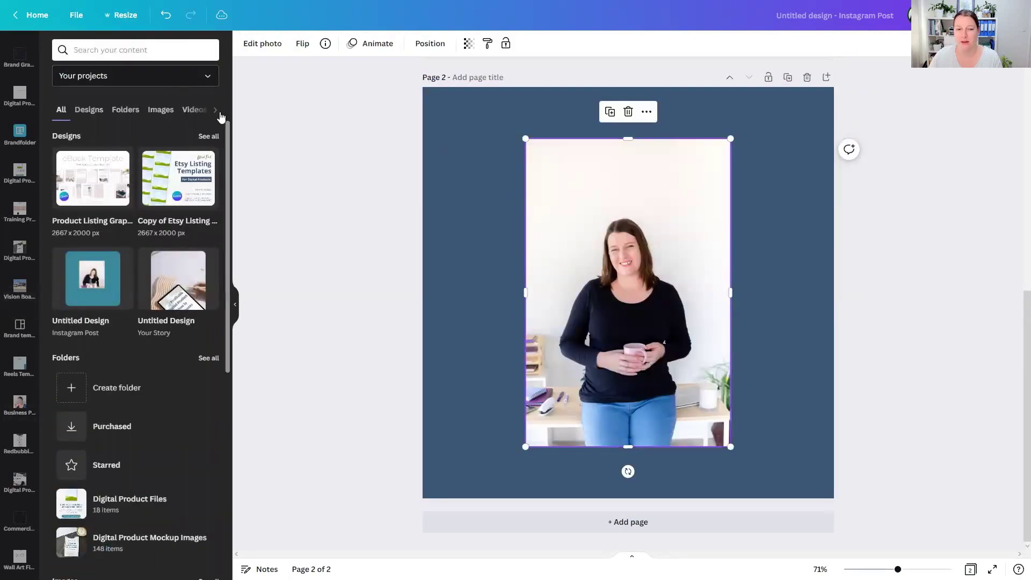
Step: Enlarge the portrait to cover most of the page and centre it
click(558, 259)
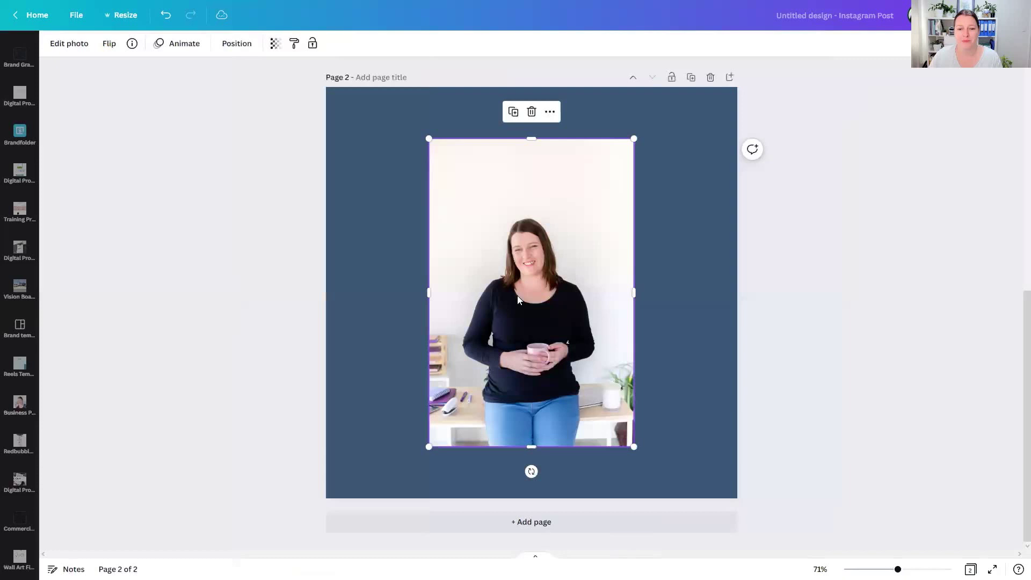
mouse_move(517, 295)
mouse_down()
mouse_move(502, 288)
mouse_move(512, 286)
mouse_up()
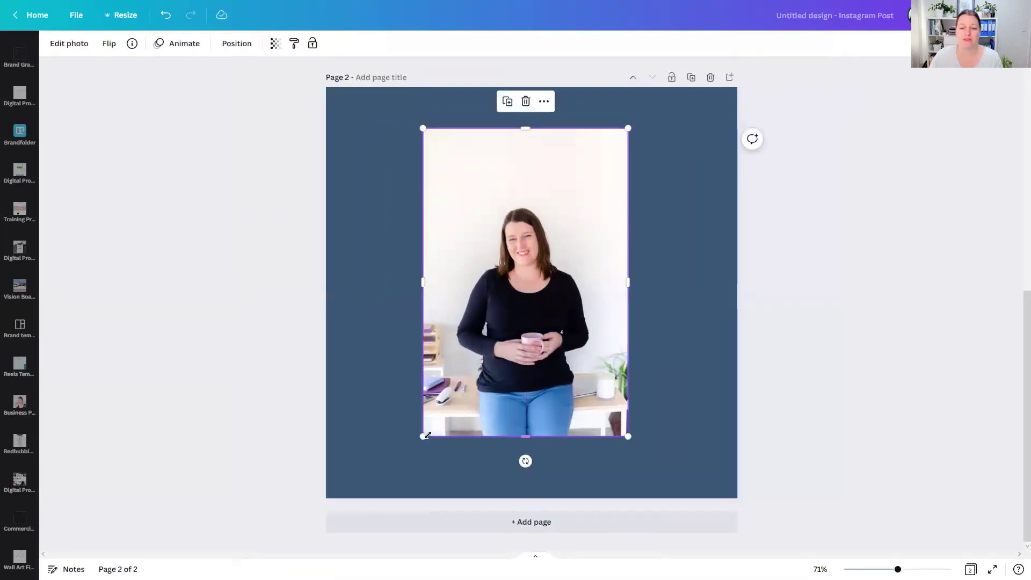
drag(423, 436, 284, 564)
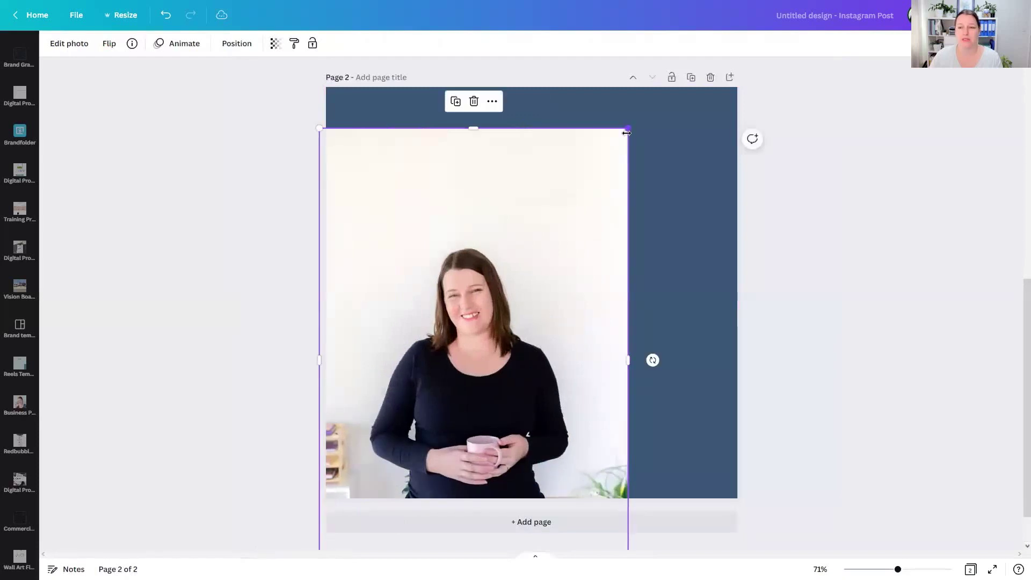
drag(469, 128, 452, 209)
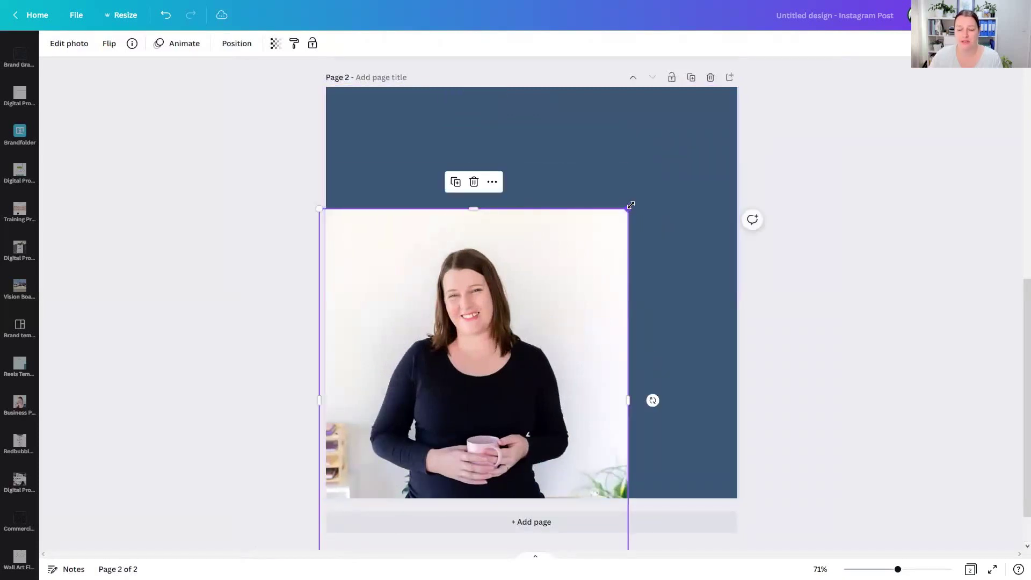
drag(627, 208, 710, 109)
mouse_move(530, 237)
mouse_down()
mouse_move(556, 240)
mouse_move(546, 233)
mouse_up()
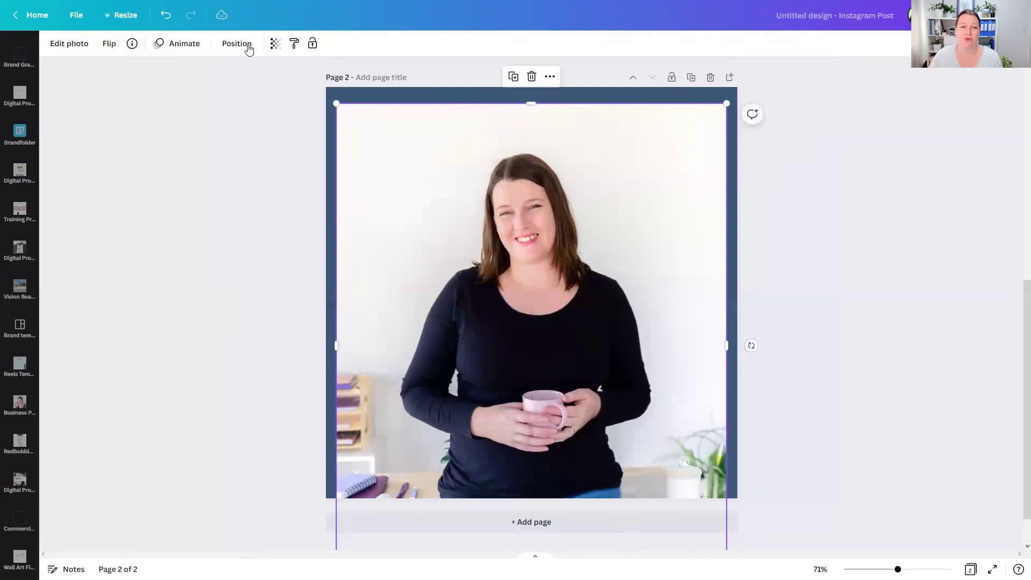
Step: Use BG Remover on the mug portrait, then deselect to view the cut-out
click(79, 49)
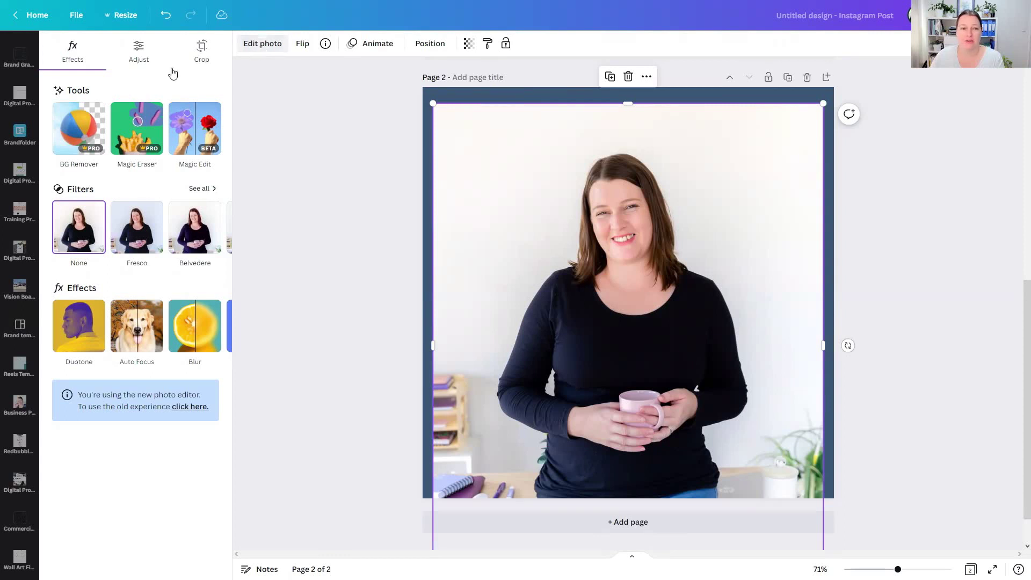
click(66, 133)
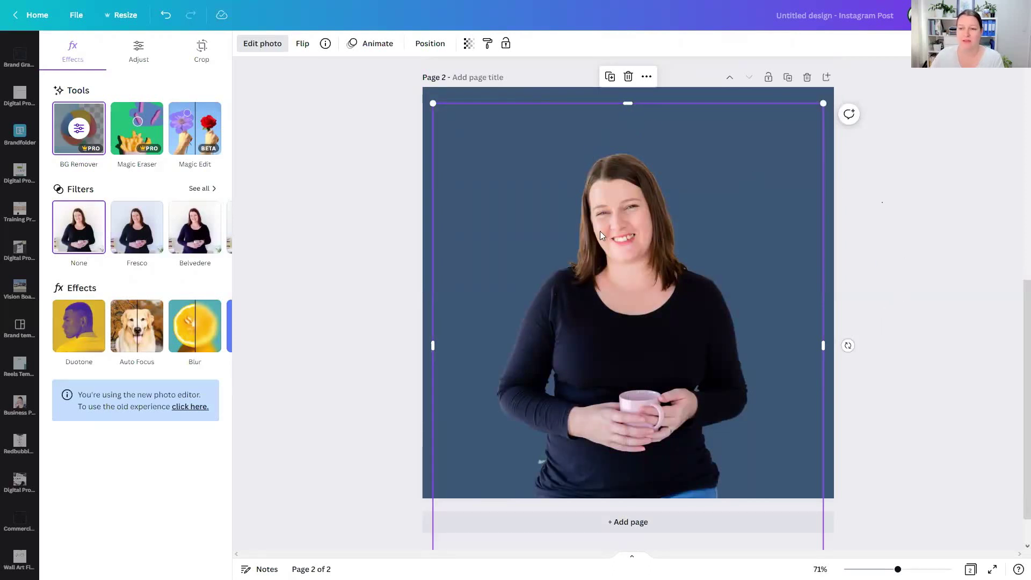
click(881, 207)
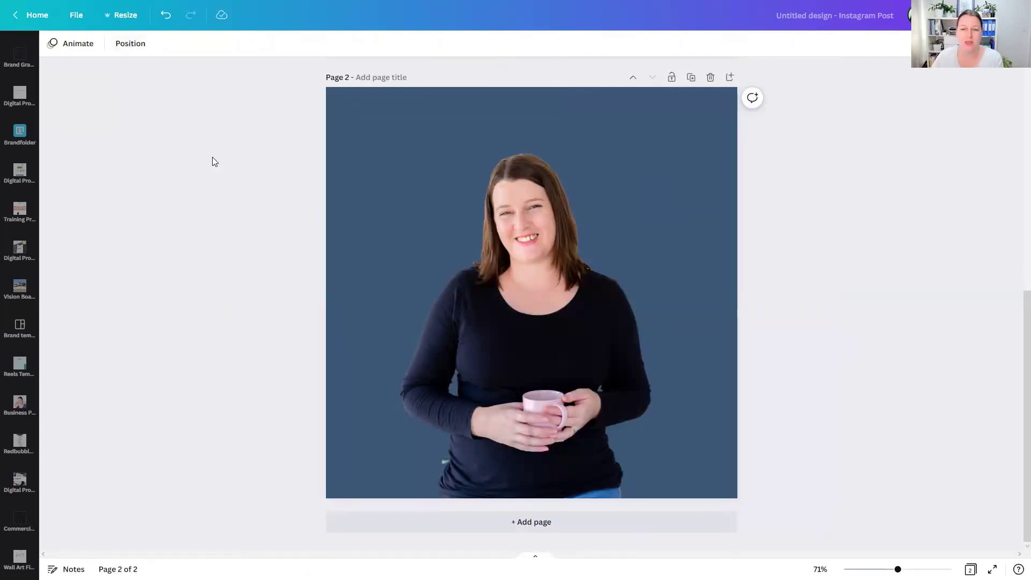
Step: Show the Shadows effect options (None, Glow, Drop, Outline) for the cut-out portrait
click(522, 279)
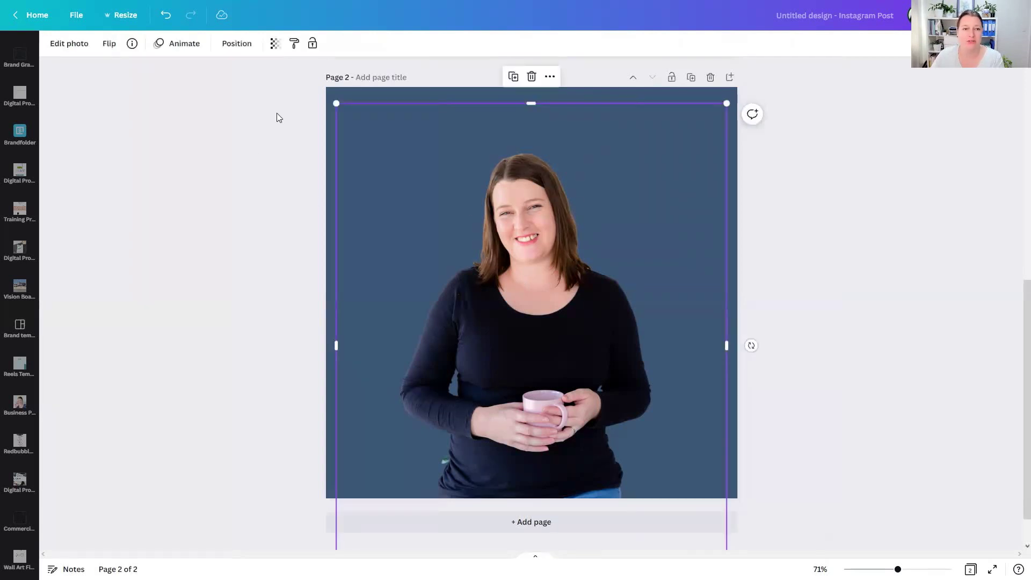
click(65, 46)
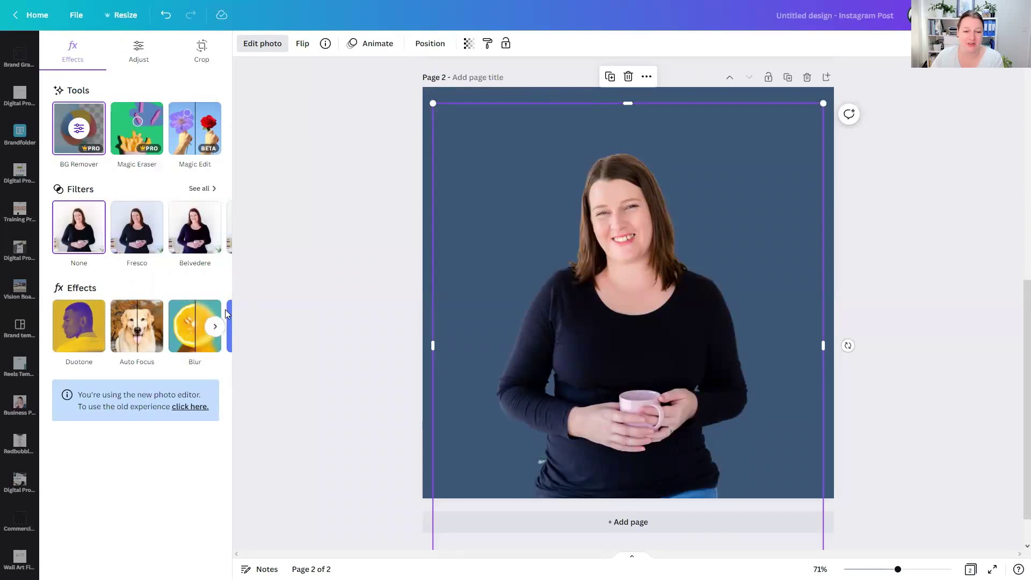
click(215, 329)
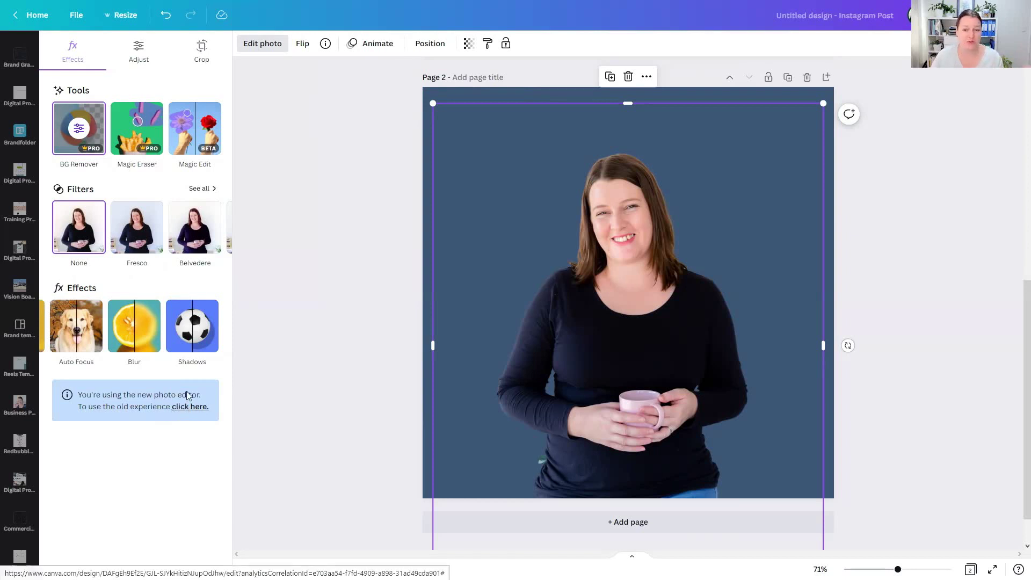
click(190, 322)
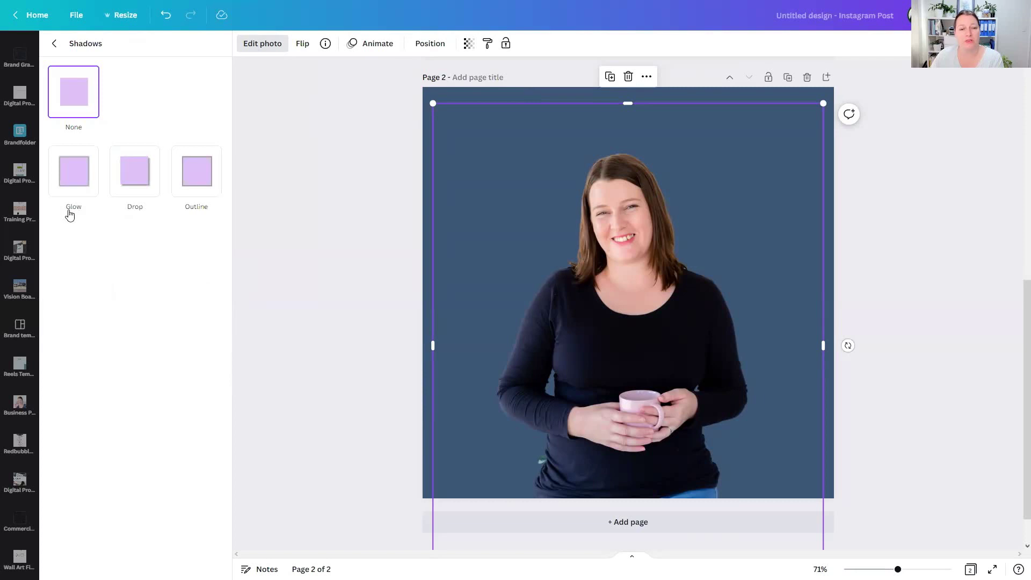
Step: Apply a Glow shadow with size 30 and blur 0 to the portrait
click(78, 173)
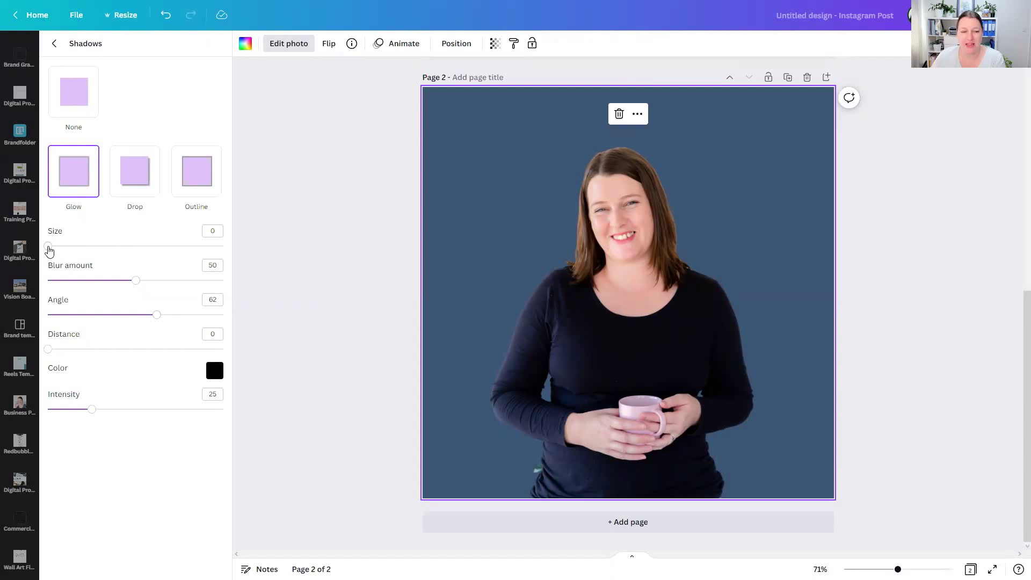
drag(73, 247, 100, 249)
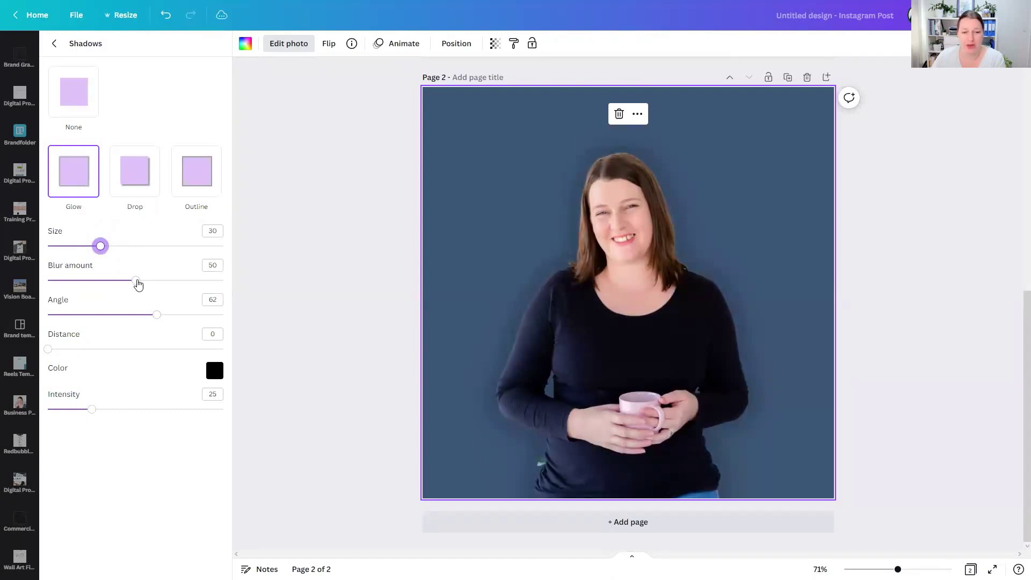
drag(137, 282, 44, 281)
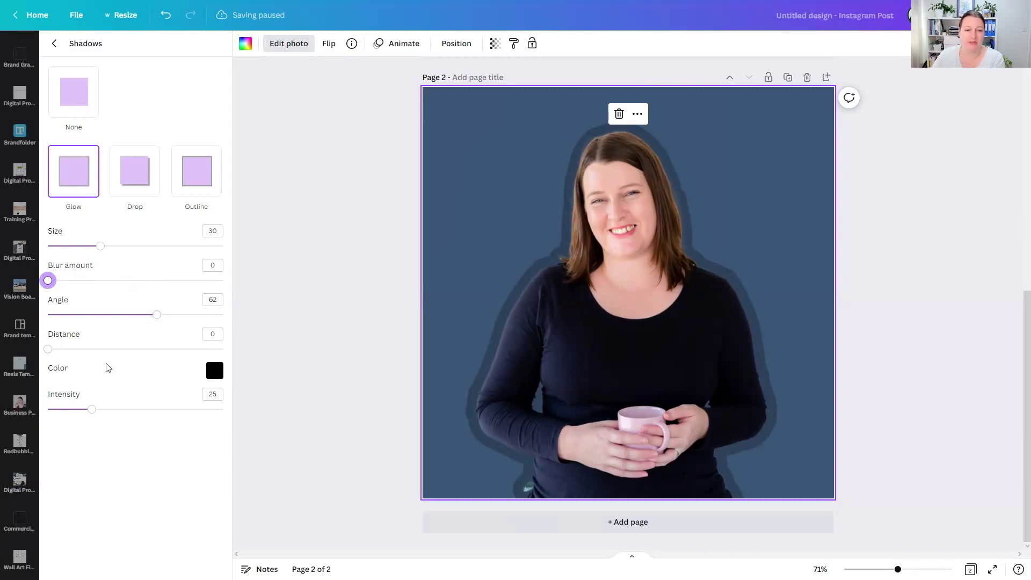
Step: Make the glow white (#FFFFFF) with intensity 100 and size 20
click(215, 372)
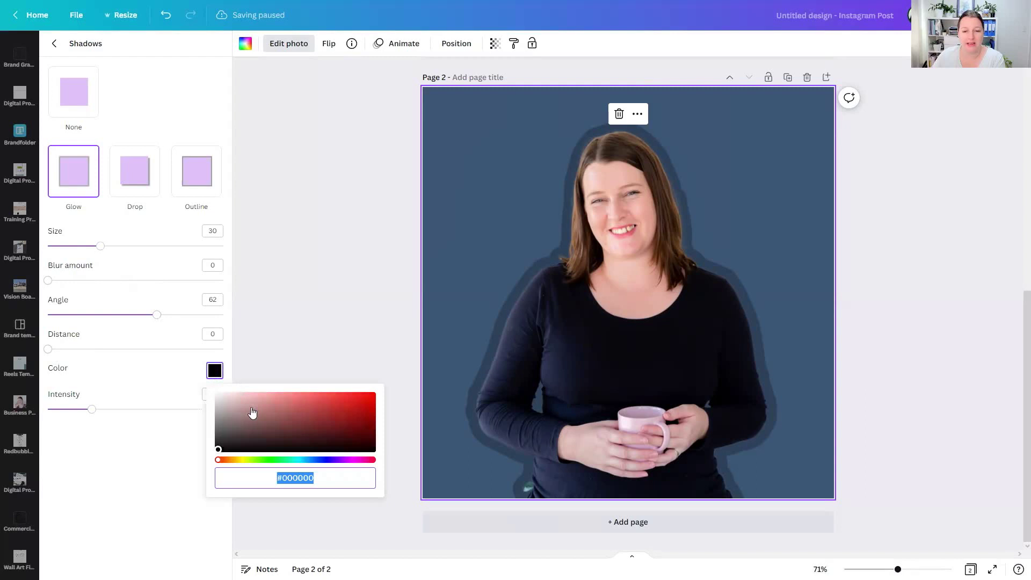
drag(252, 412, 207, 391)
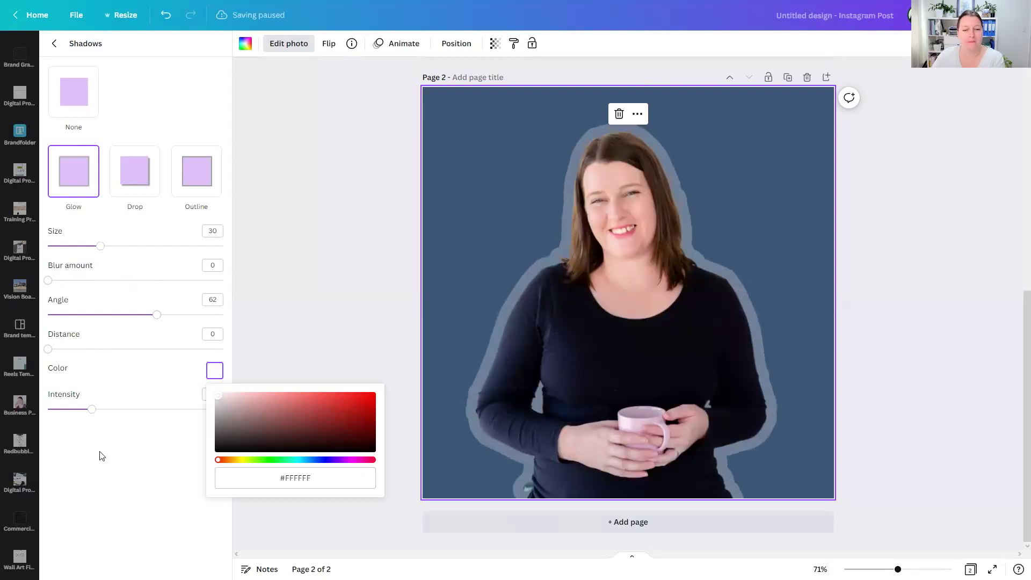
click(175, 424)
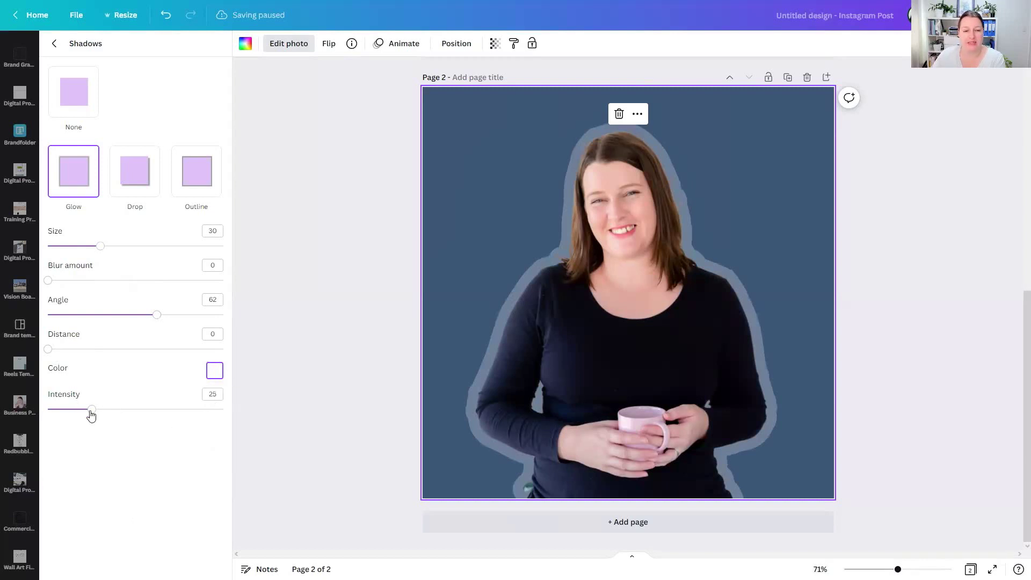
drag(97, 414, 251, 422)
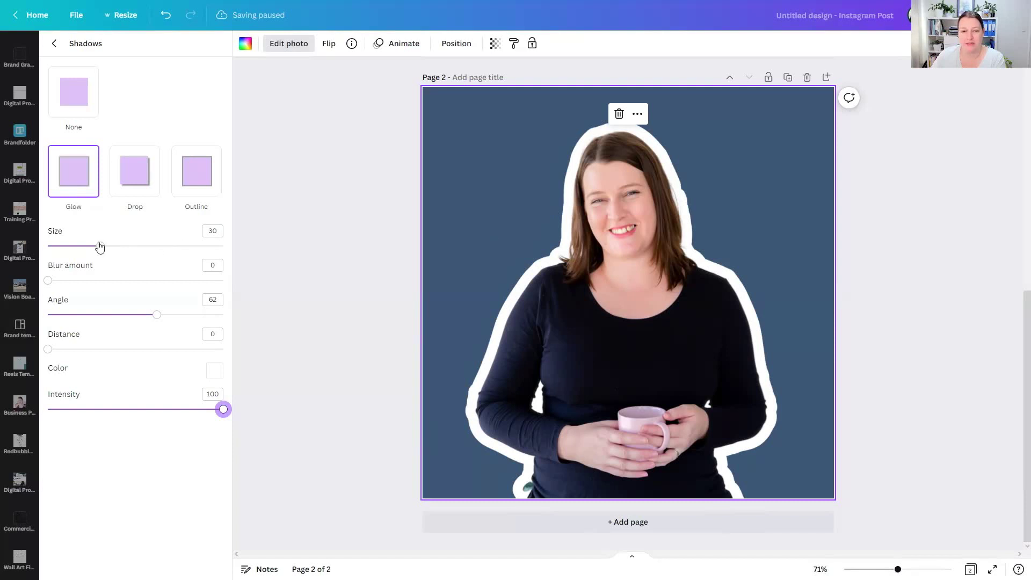
mouse_move(104, 250)
mouse_down()
mouse_move(76, 251)
mouse_move(104, 248)
mouse_up()
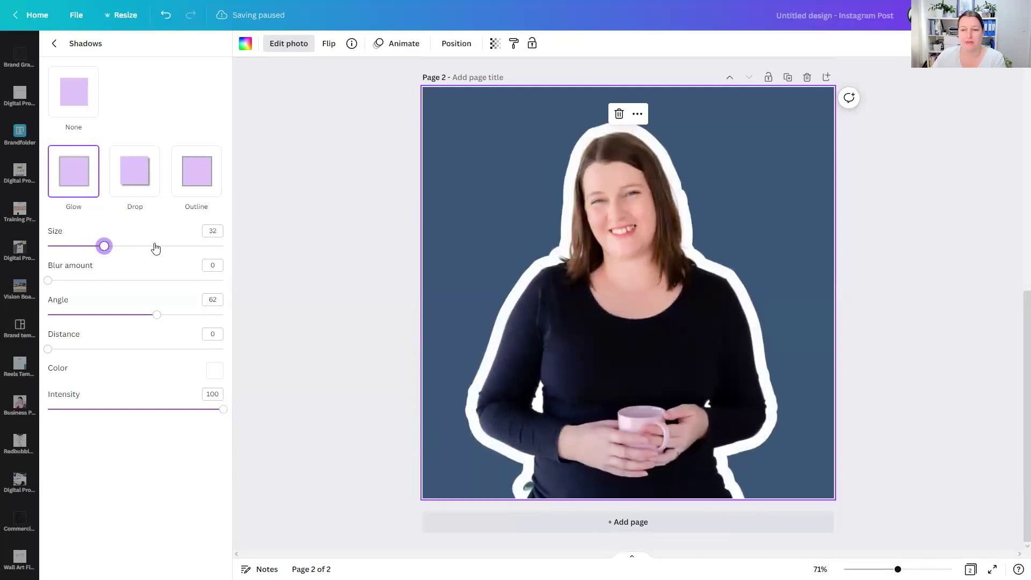
drag(168, 247, 83, 253)
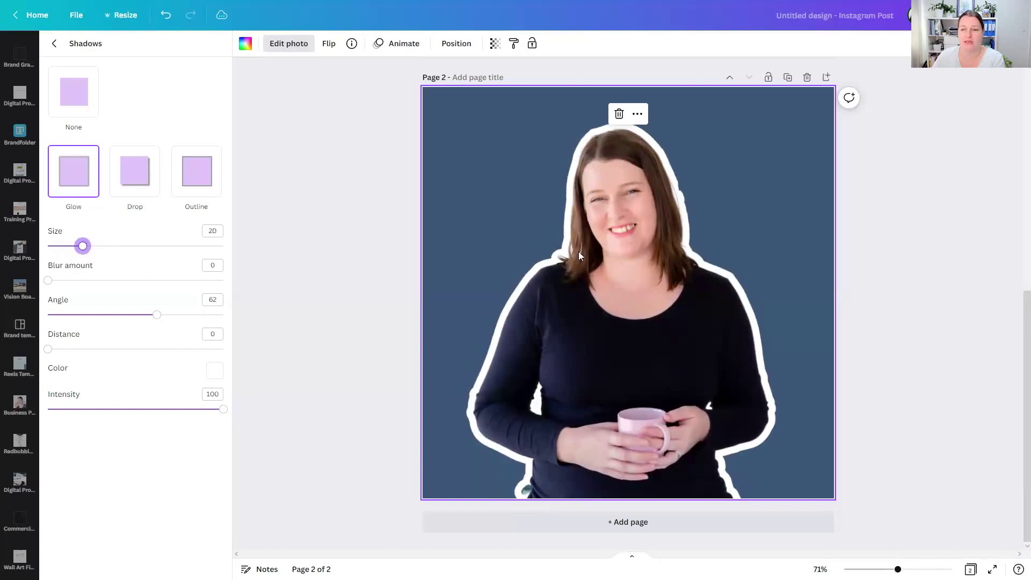